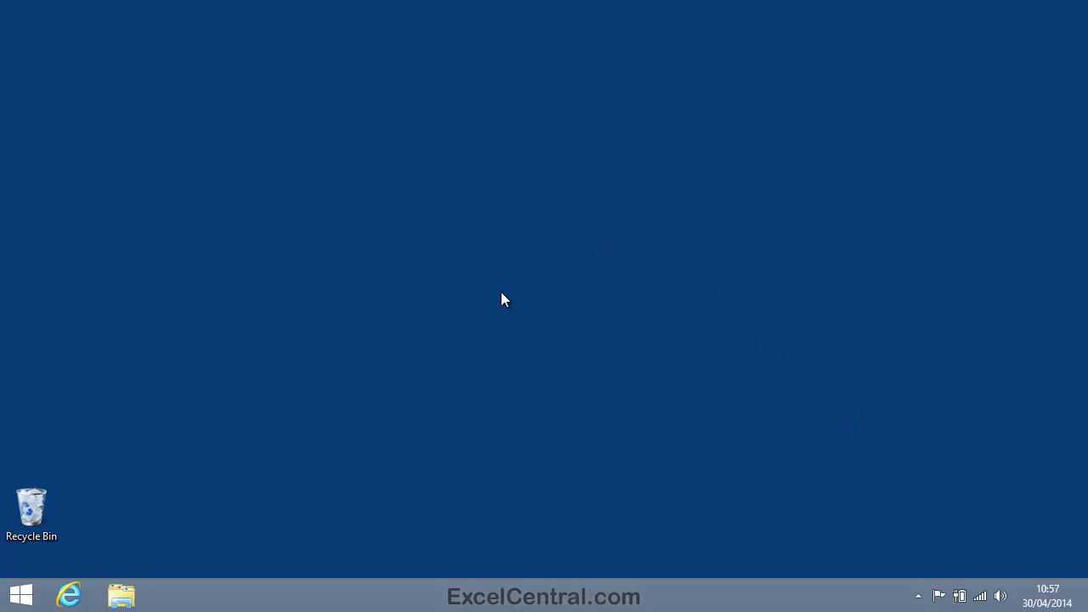
# Launch Excel 2013 from its tile on the Windows 8 Start screen.
pyautogui.click(28, 592)
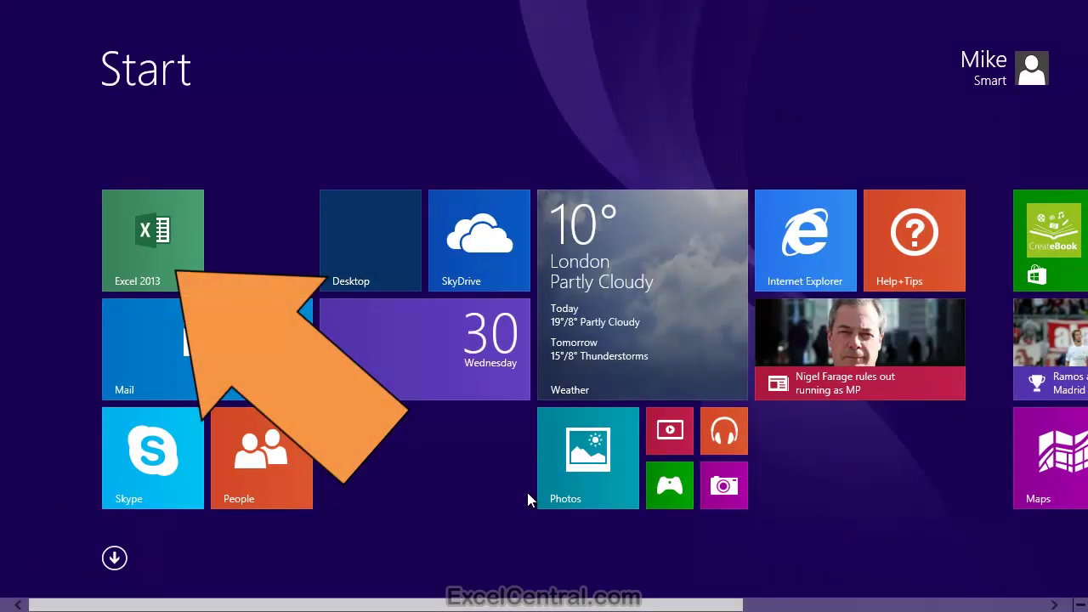
pyautogui.click(168, 247)
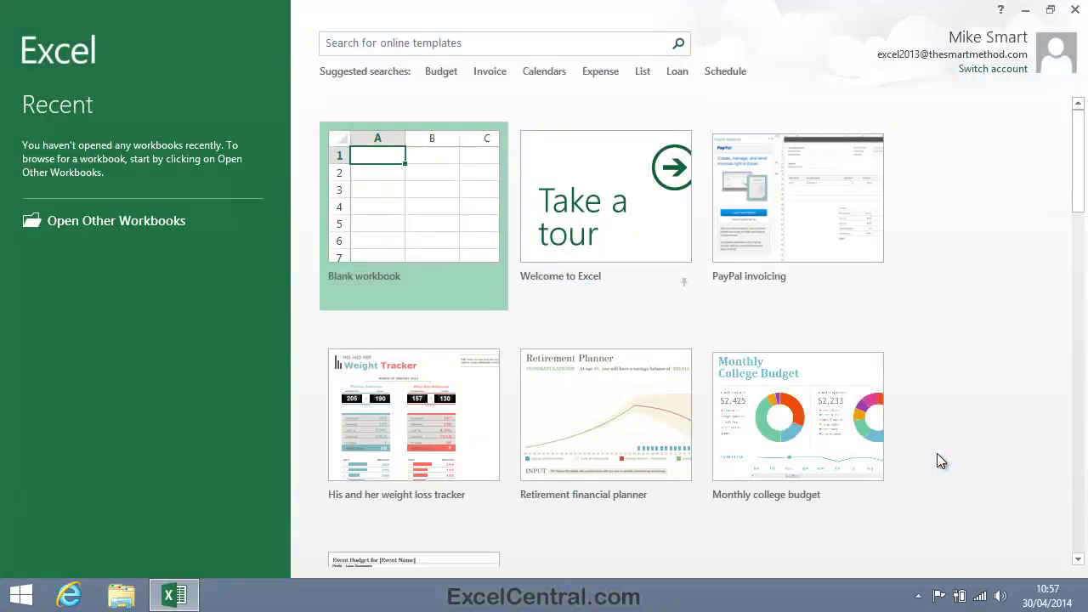
# Create a blank workbook (Book1) and go to its Backstage view.
pyautogui.click(417, 209)
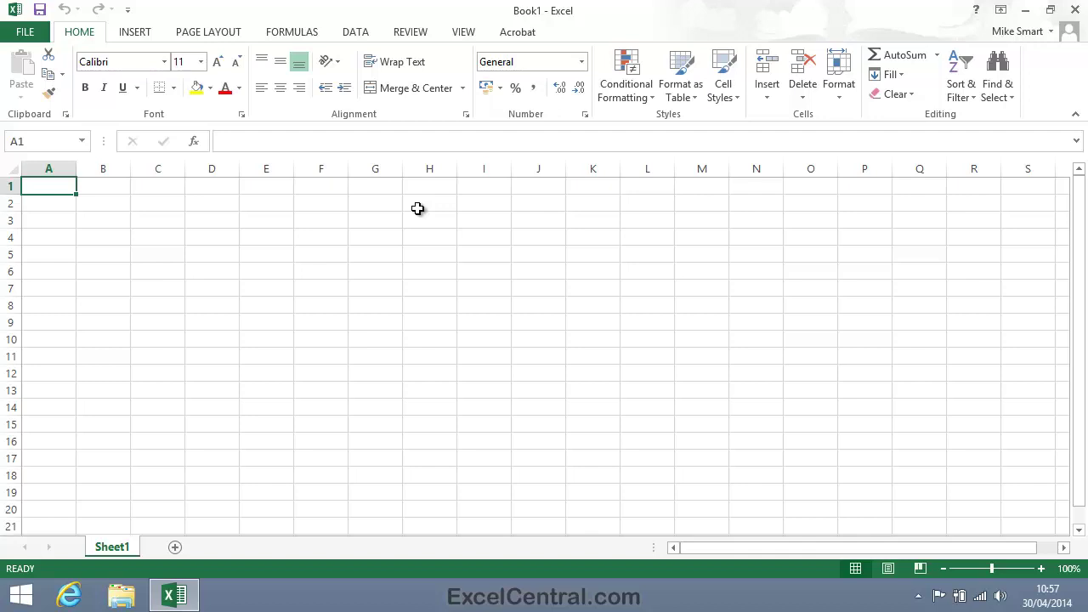
pyautogui.click(26, 31)
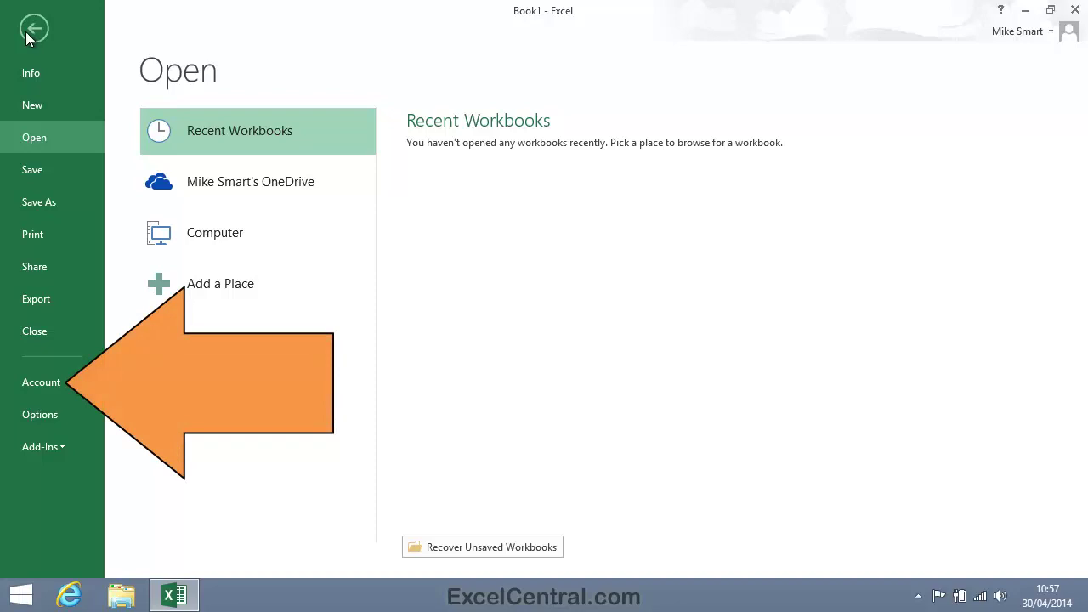
# Show the Account page, where Office Updates reports the product will not be updated.
pyautogui.click(31, 381)
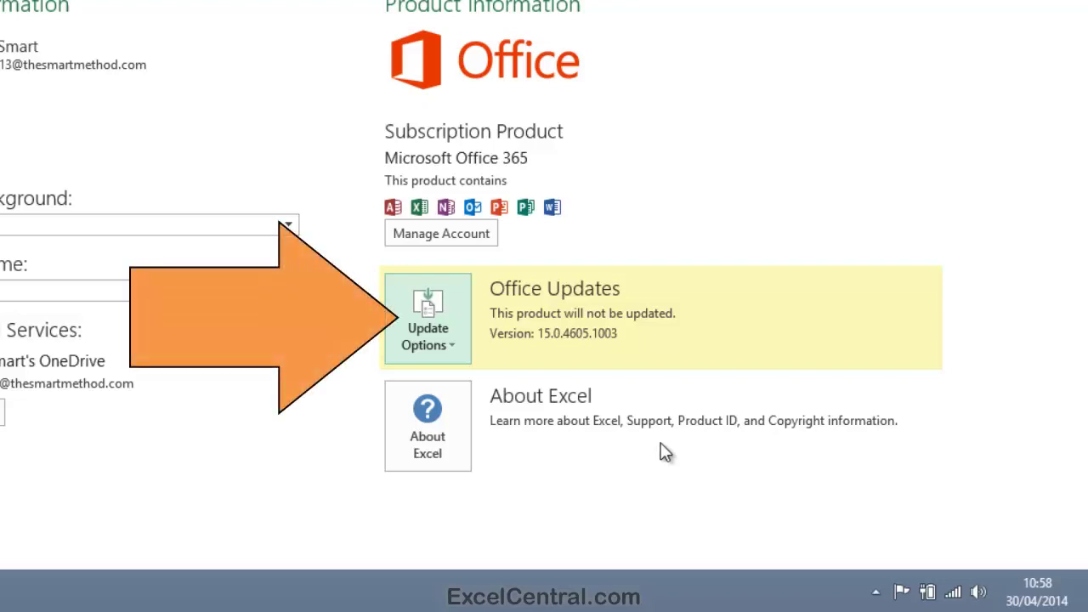
# Enable Office updates through Update Options so they download and install automatically.
pyautogui.click(429, 326)
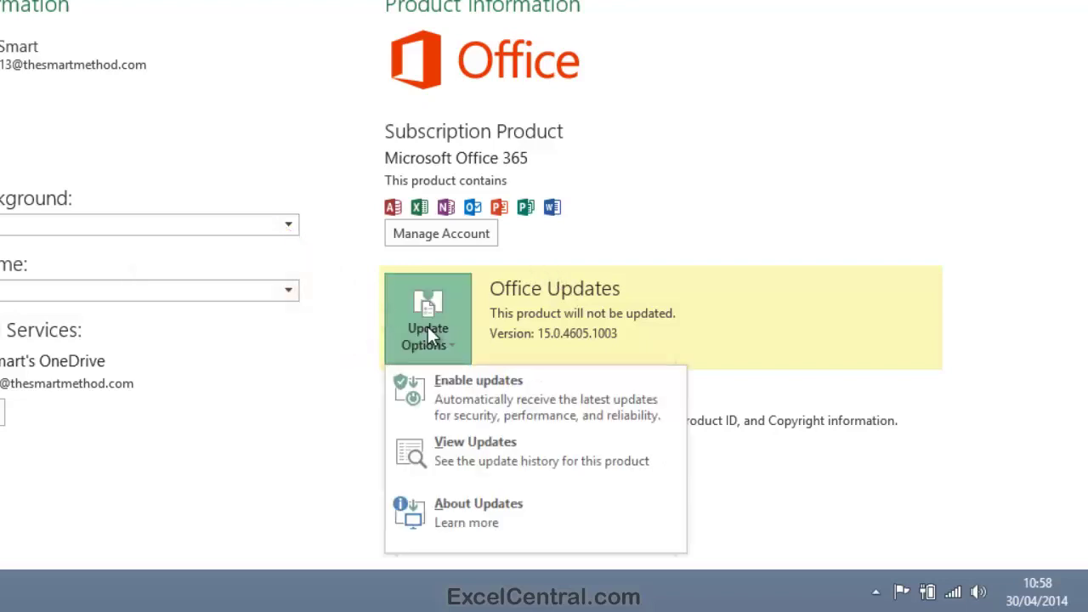
pyautogui.click(522, 395)
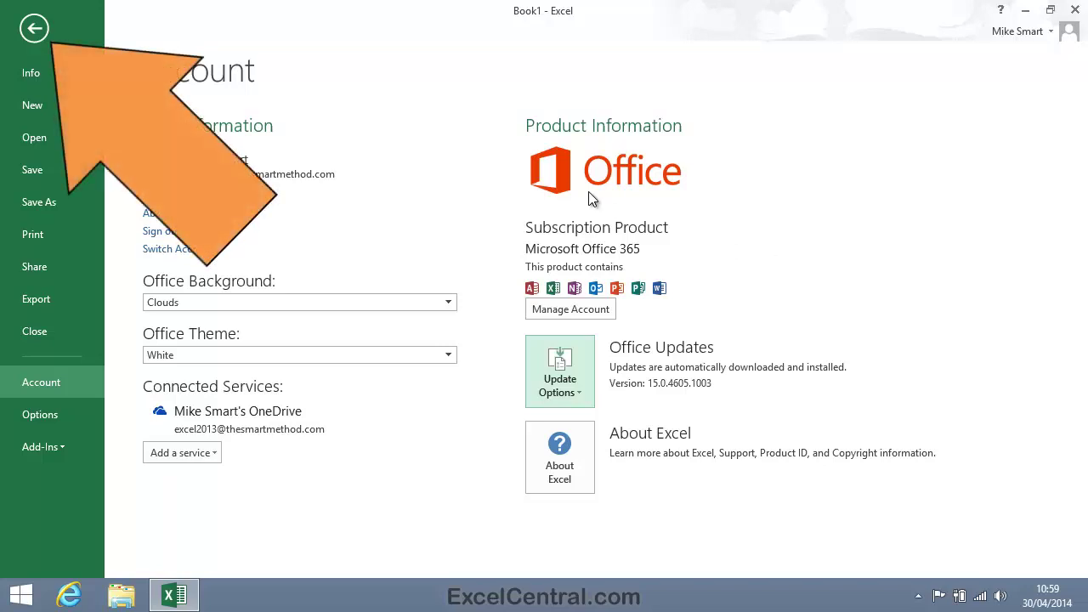
# Return from Backstage to the worksheet and close Excel.
pyautogui.click(34, 28)
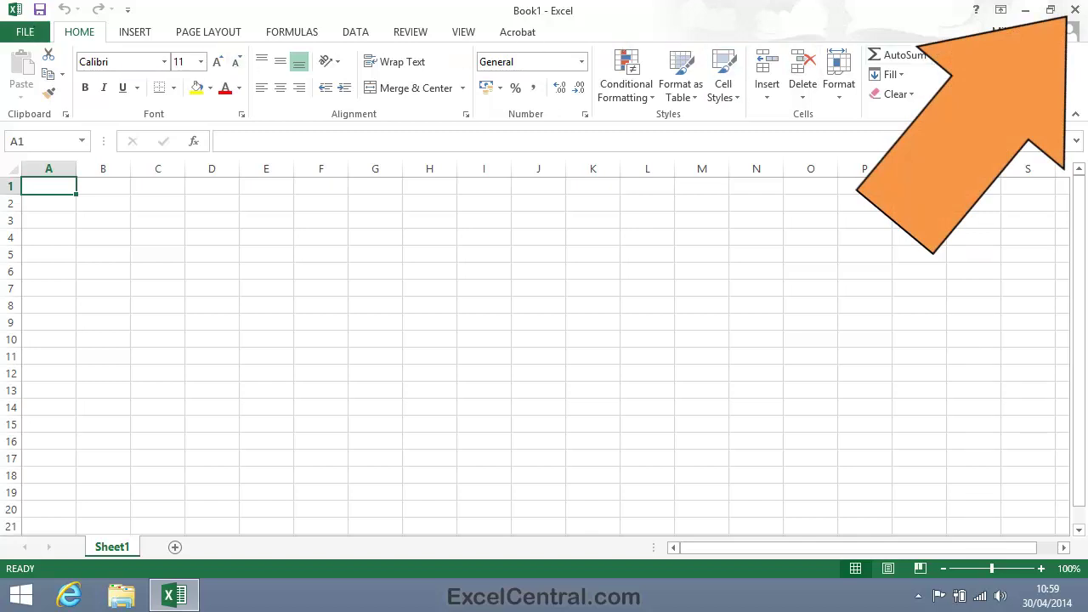
pyautogui.click(1076, 10)
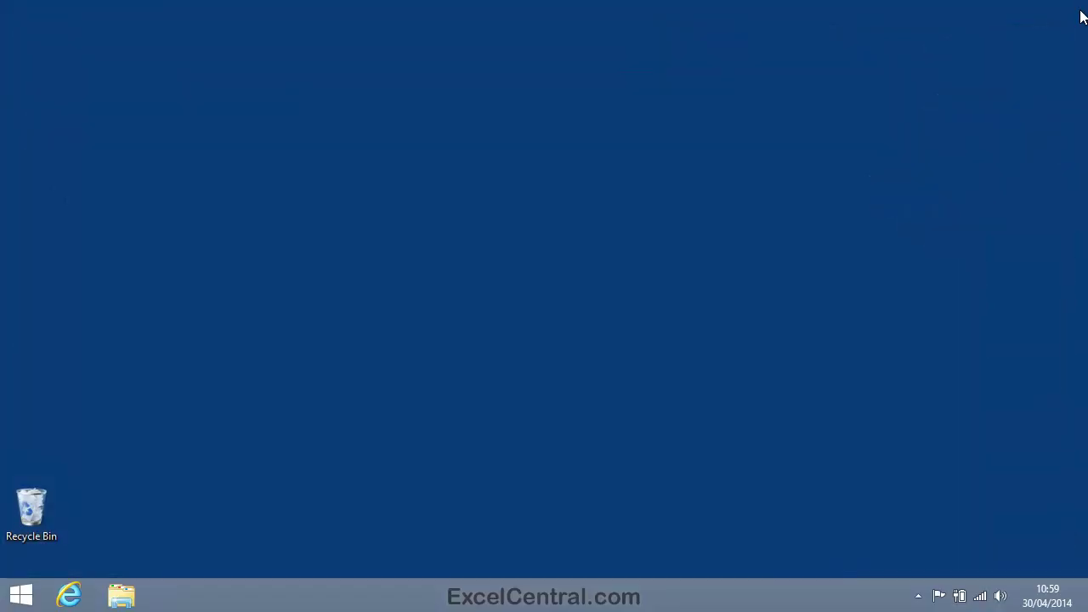